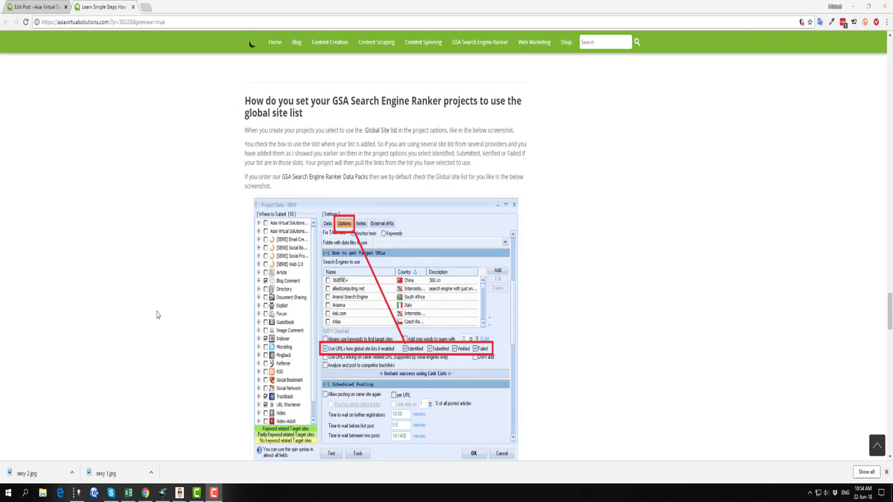
Review the article's section on global site lists, switch to GSA Search Engine Ranker and open its global settings
{"action": "scroll", "coordinate": [157, 315], "scroll_direction": "up", "scroll_amount": 1}
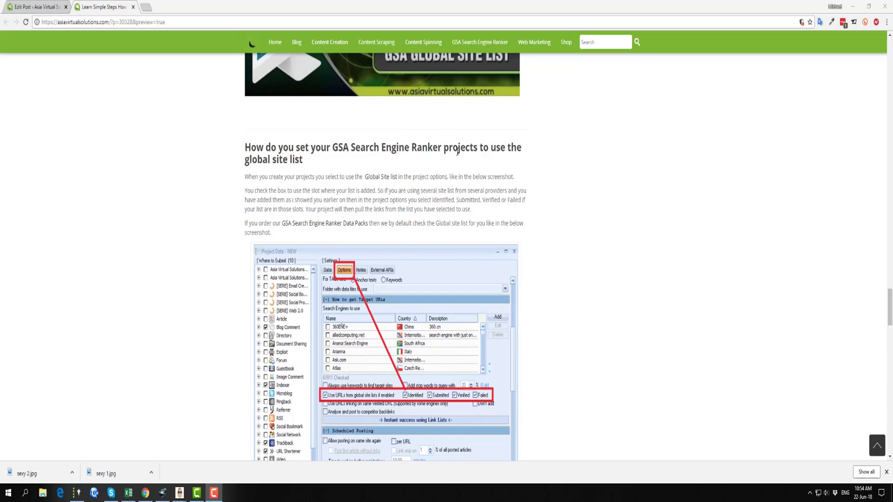
{"action": "scroll", "coordinate": [321, 175], "scroll_direction": "down", "scroll_amount": 2}
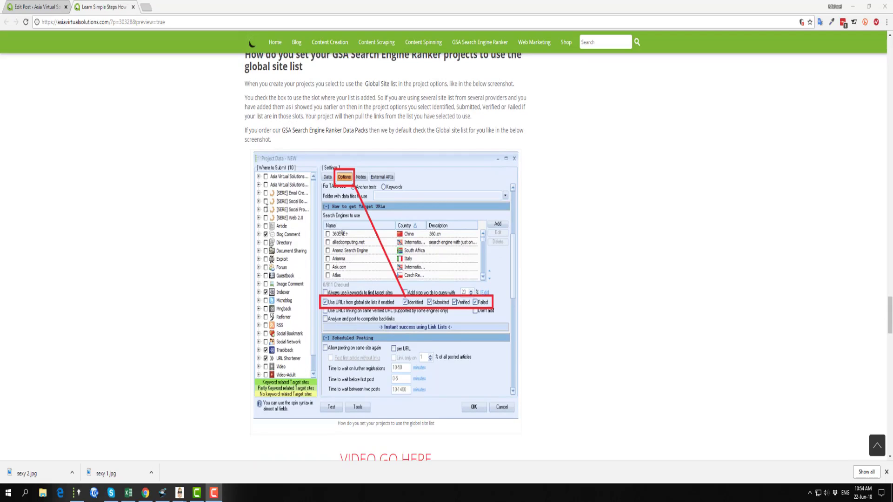
{"action": "scroll", "coordinate": [266, 208], "scroll_direction": "up", "scroll_amount": 8}
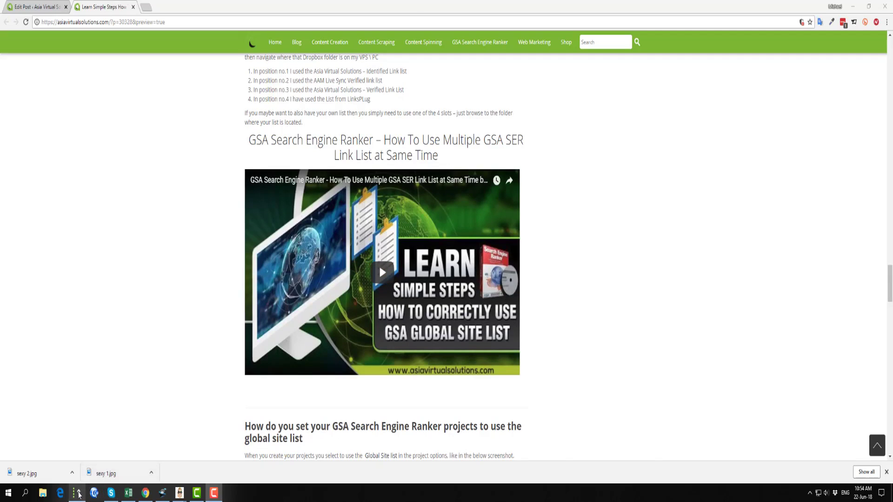
{"action": "left_click", "coordinate": [79, 495]}
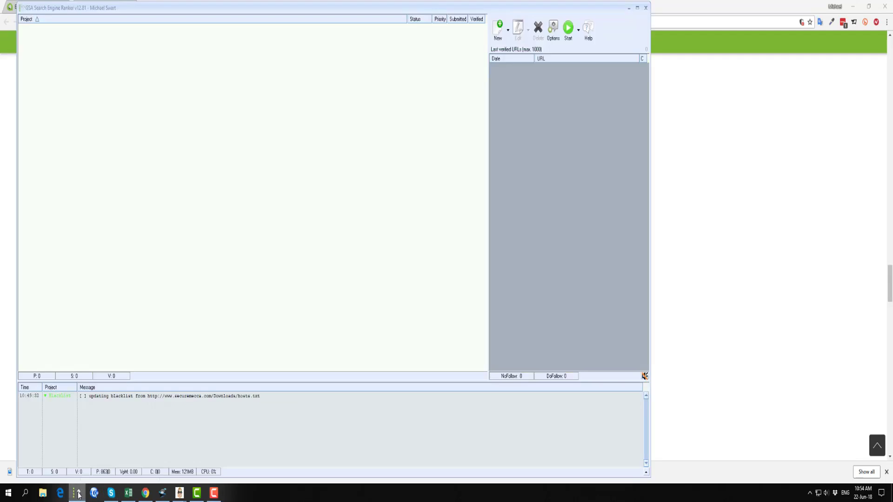
{"action": "left_click", "coordinate": [552, 31]}
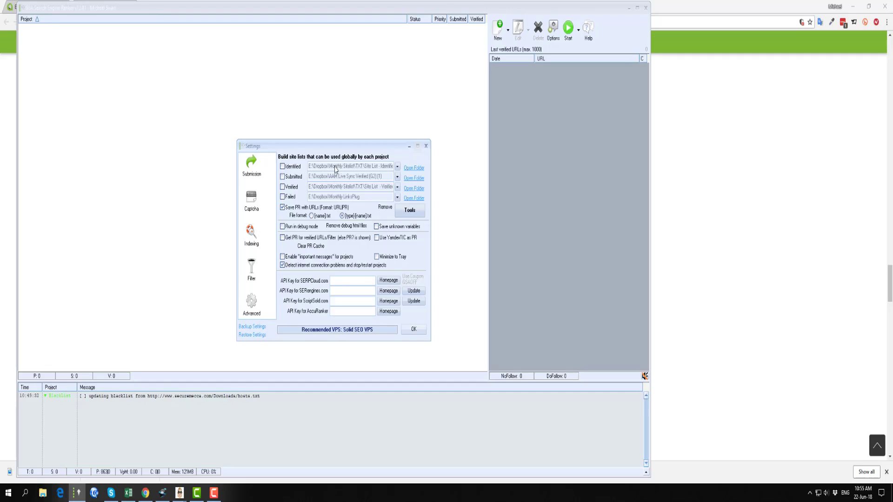
Try enabling the Identified and Submitted site list folders one at a time, turn each off again, and close the settings
{"action": "left_click", "coordinate": [282, 166]}
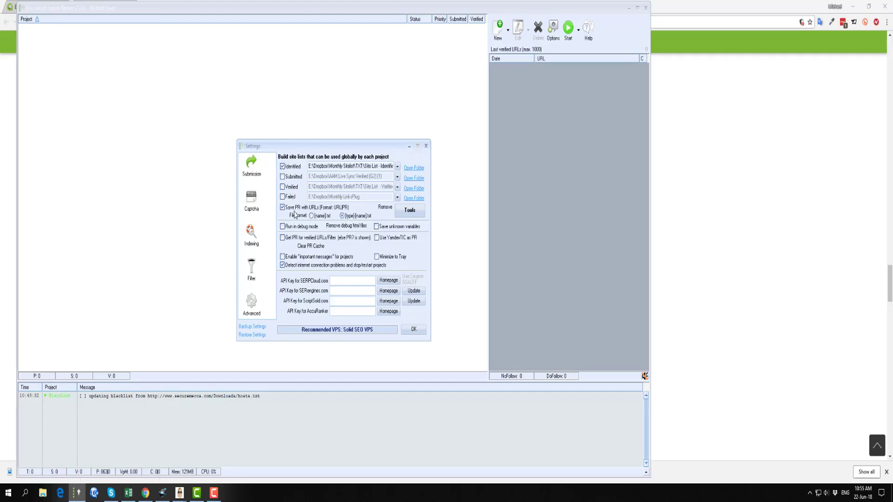
{"action": "left_click", "coordinate": [283, 167]}
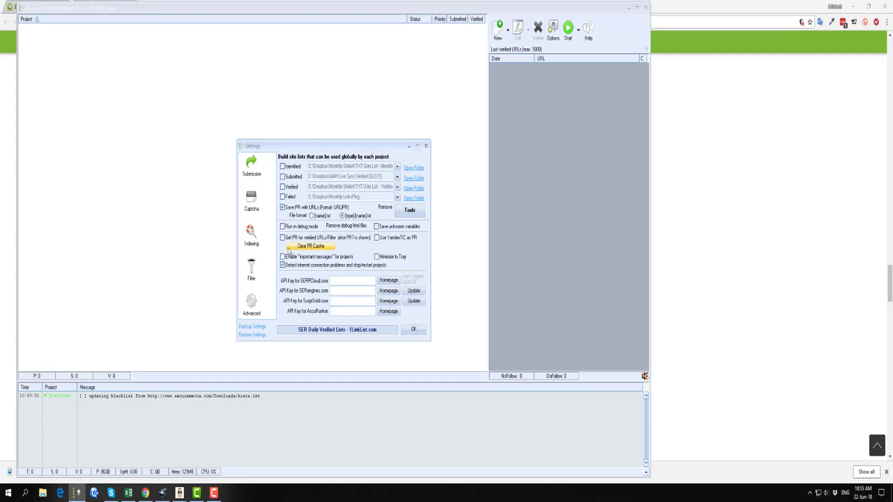
{"action": "left_click", "coordinate": [282, 177]}
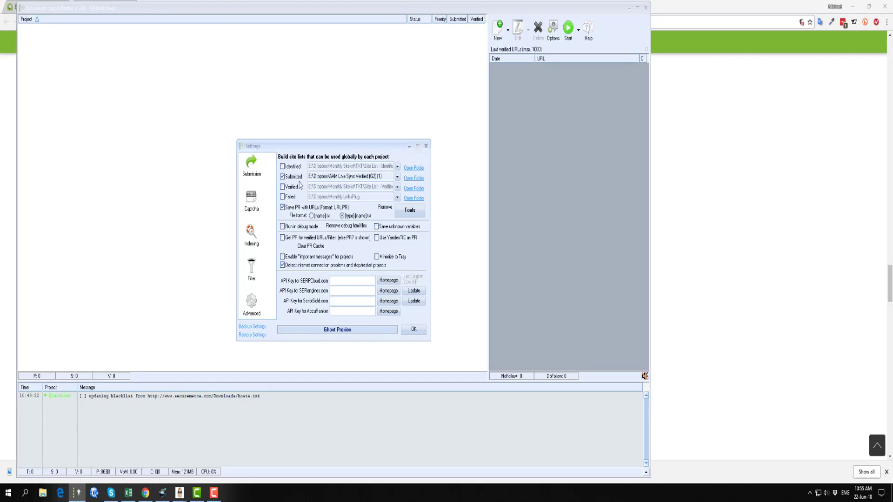
{"action": "left_click", "coordinate": [283, 177]}
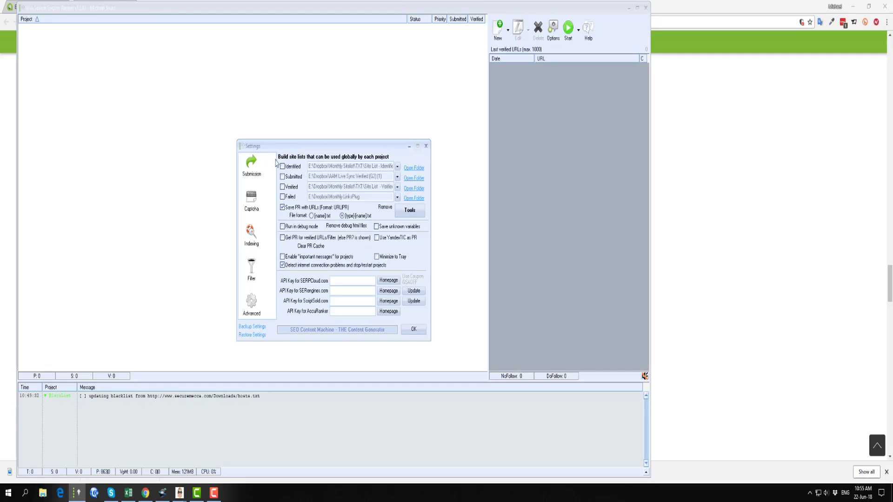
{"action": "left_click", "coordinate": [414, 330]}
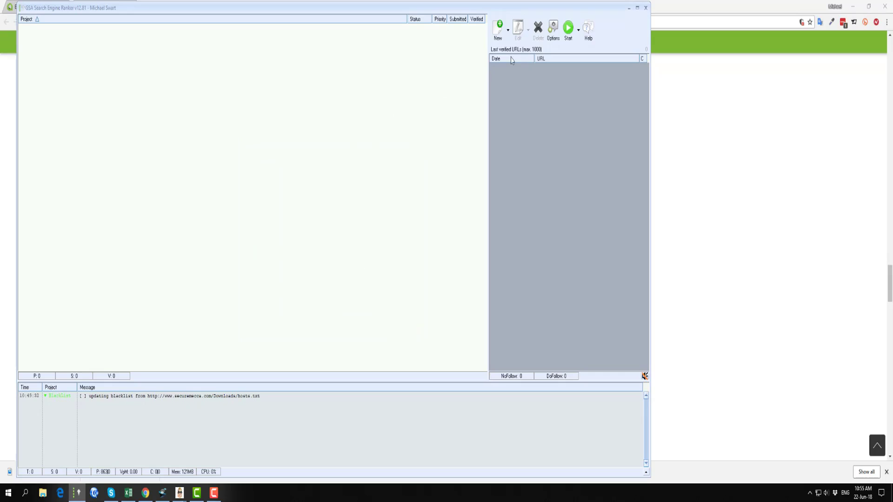
Create a new project, collapse the Image Comment and Blog Comment platform groups, and enlarge the project window
{"action": "left_click", "coordinate": [501, 32]}
{"action": "left_click_drag", "start_coordinate": [299, 112], "coordinate": [215, 62]}
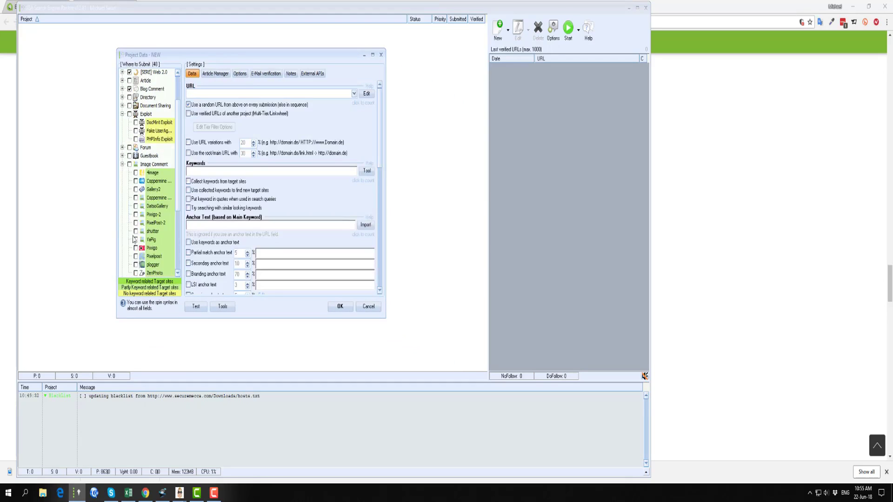
{"action": "left_click", "coordinate": [123, 164]}
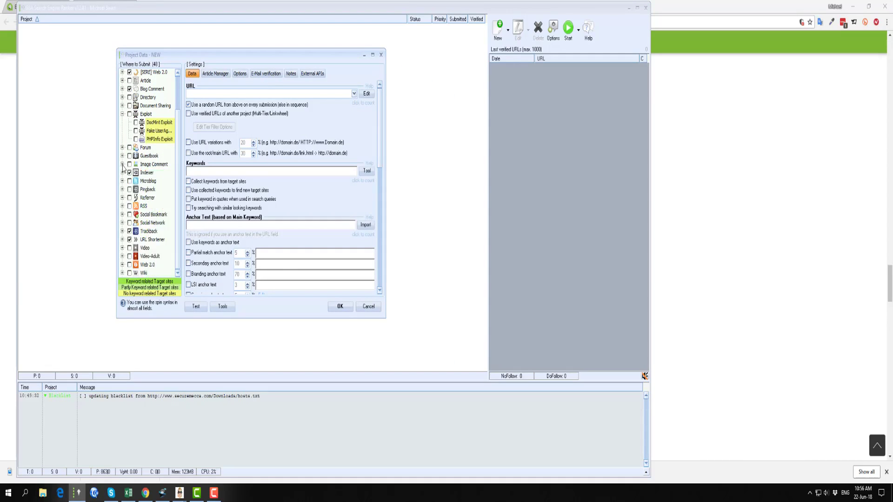
{"action": "left_click", "coordinate": [122, 89]}
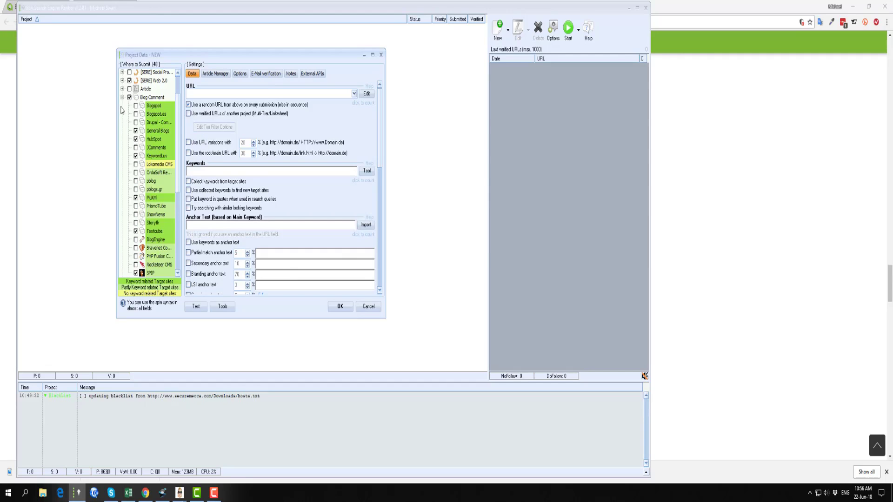
{"action": "left_click", "coordinate": [123, 97]}
{"action": "scroll", "coordinate": [181, 139], "scroll_direction": "up", "scroll_amount": 1}
{"action": "scroll", "coordinate": [181, 138], "scroll_direction": "up", "scroll_amount": 1}
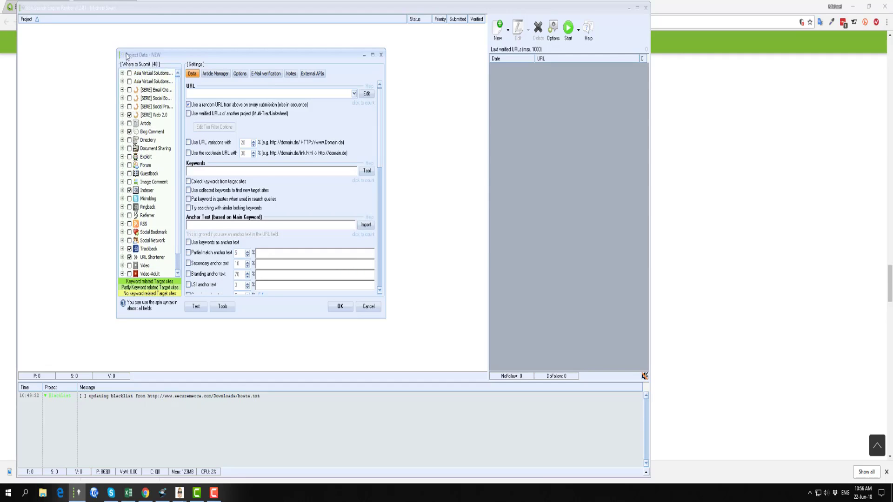
{"action": "left_click_drag", "start_coordinate": [118, 48], "coordinate": [88, 19]}
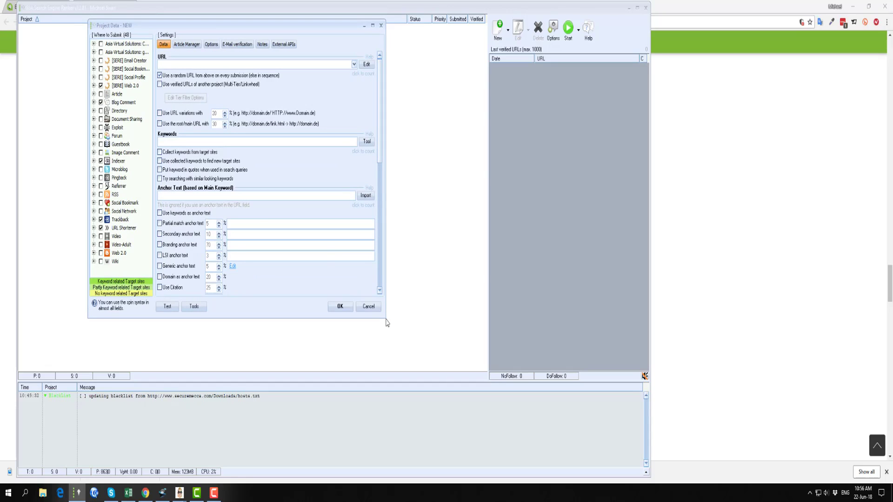
{"action": "left_click_drag", "start_coordinate": [384, 316], "coordinate": [553, 369]}
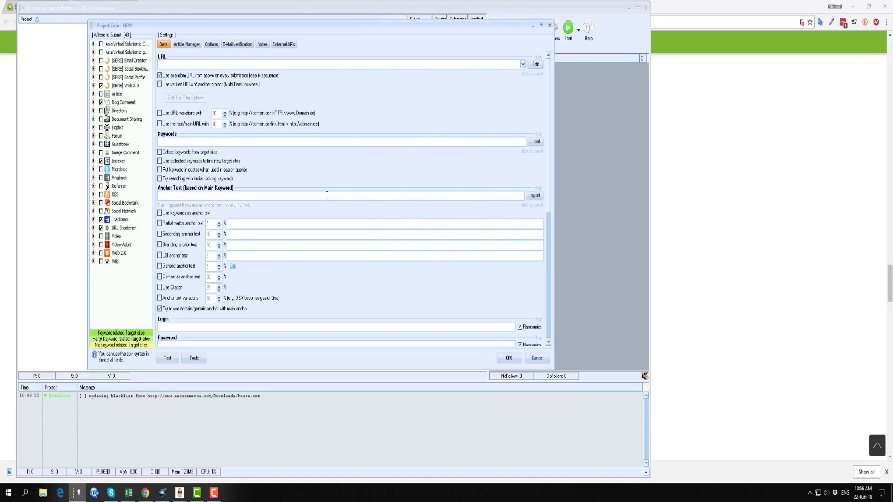
In the new project's options for getting target URLs, uncheck all search engines
{"action": "left_click", "coordinate": [185, 47]}
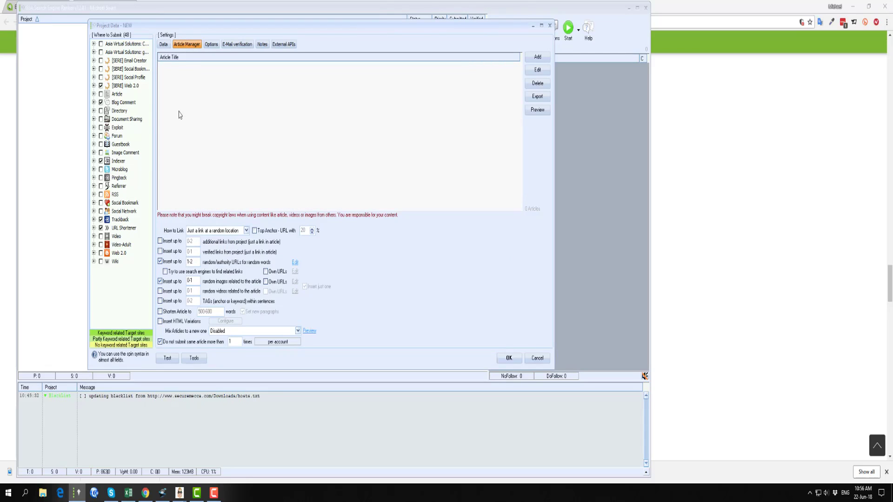
{"action": "left_click", "coordinate": [237, 46]}
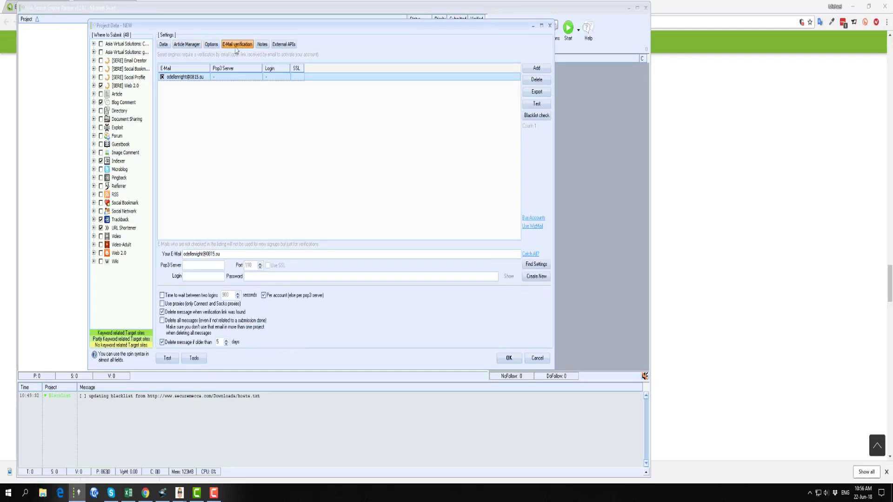
{"action": "left_click", "coordinate": [210, 45]}
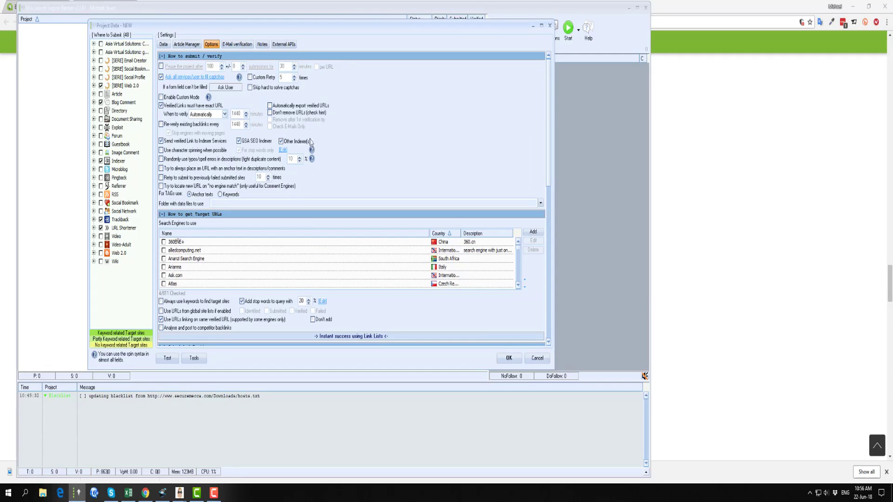
{"action": "scroll", "coordinate": [549, 106], "scroll_direction": "down", "scroll_amount": 3}
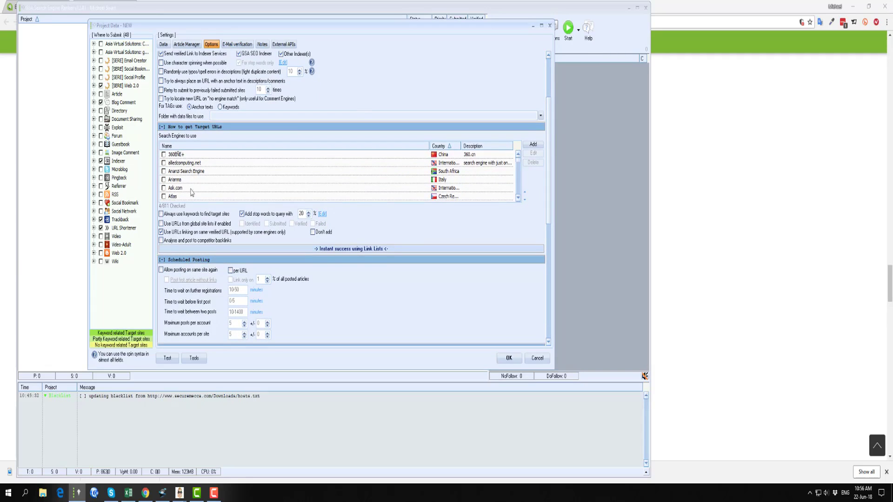
{"action": "right_click", "coordinate": [228, 169]}
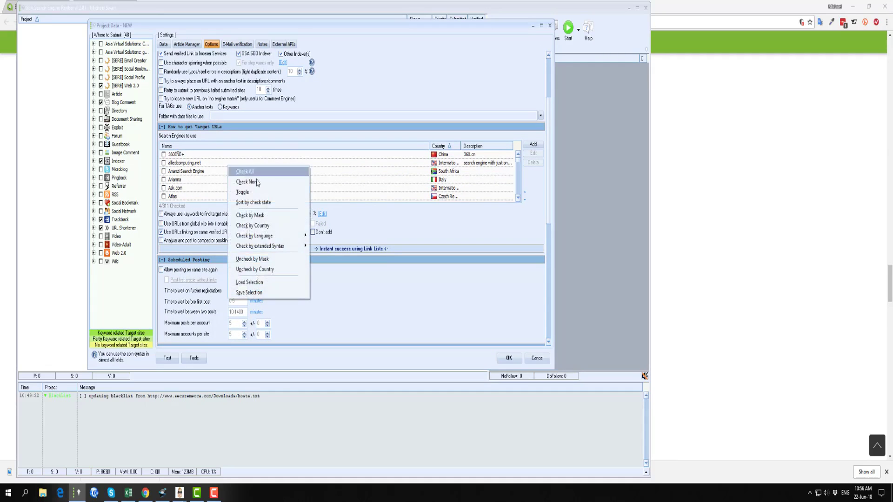
{"action": "left_click", "coordinate": [199, 180]}
{"action": "right_click", "coordinate": [231, 168]}
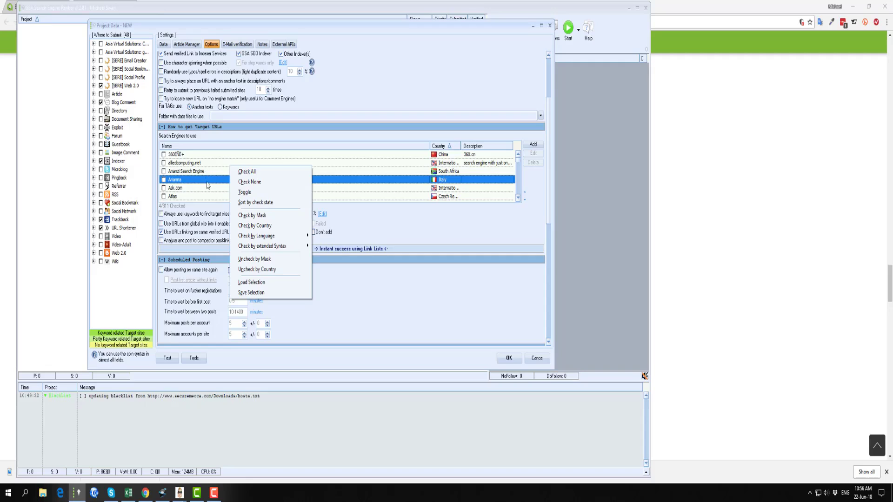
{"action": "left_click", "coordinate": [255, 182]}
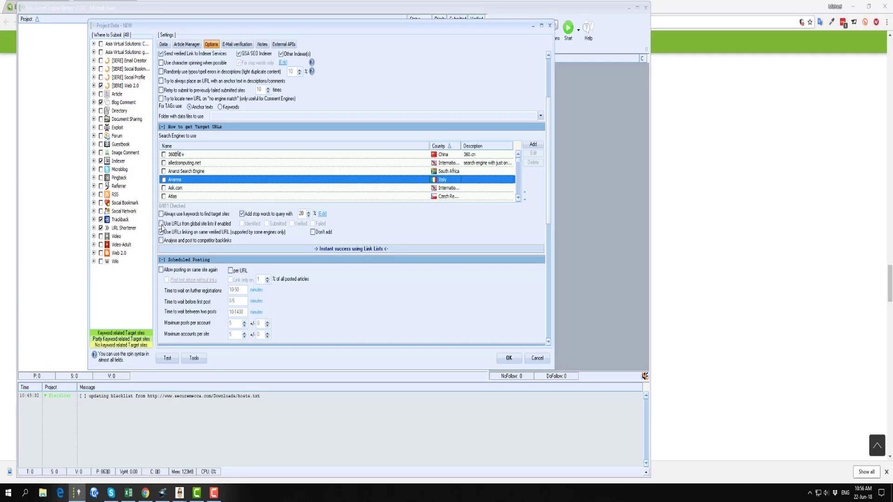
Make the project use URLs from the global site lists, selecting Identified, Submitted, Verified and Failed
{"action": "left_click", "coordinate": [162, 224]}
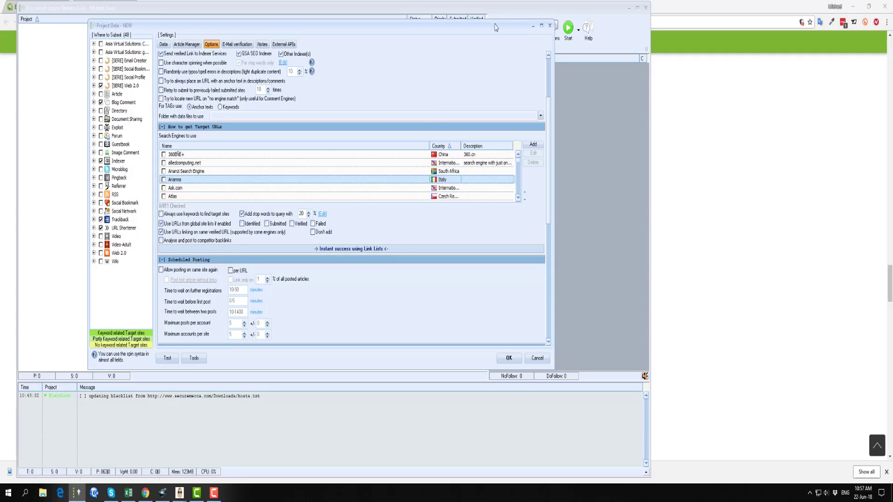
{"action": "left_click_drag", "start_coordinate": [495, 24], "coordinate": [467, 18]}
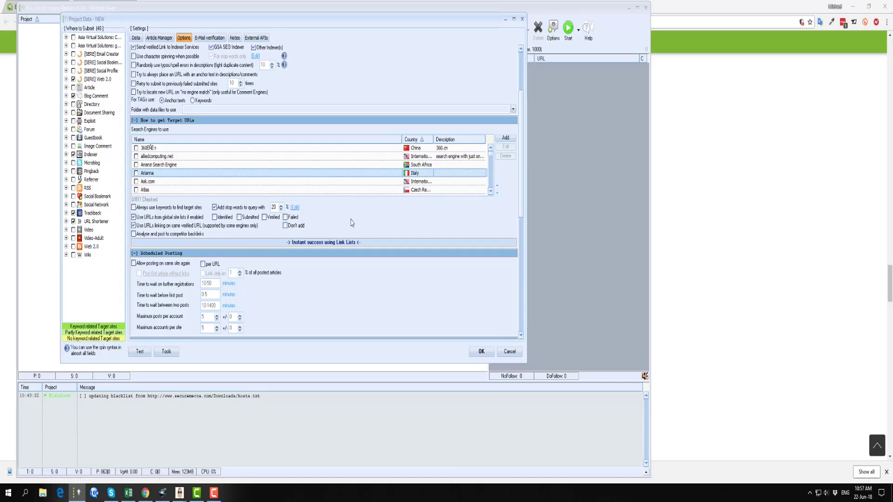
{"action": "left_click", "coordinate": [215, 218]}
{"action": "left_click", "coordinate": [240, 217]}
{"action": "left_click", "coordinate": [285, 218]}
{"action": "left_click", "coordinate": [133, 217]}
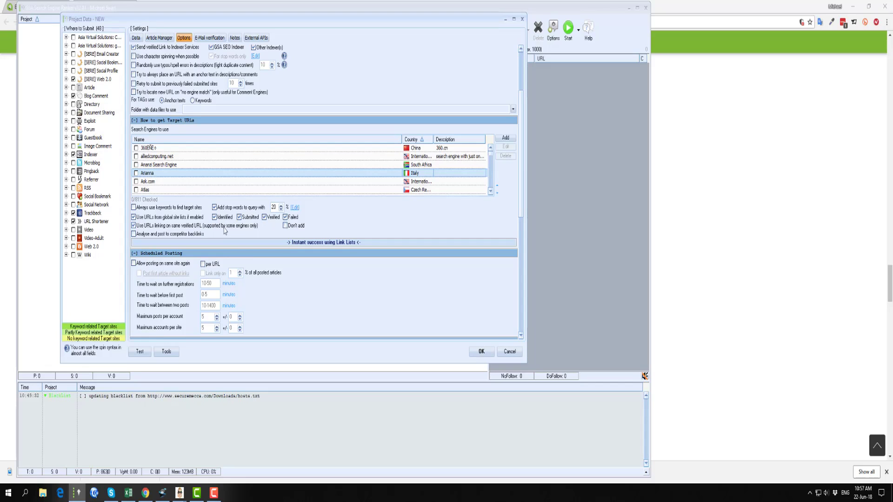
Close the new project without saving and review the site list folders in the global settings
{"action": "left_click", "coordinate": [521, 19]}
{"action": "left_click", "coordinate": [553, 28]}
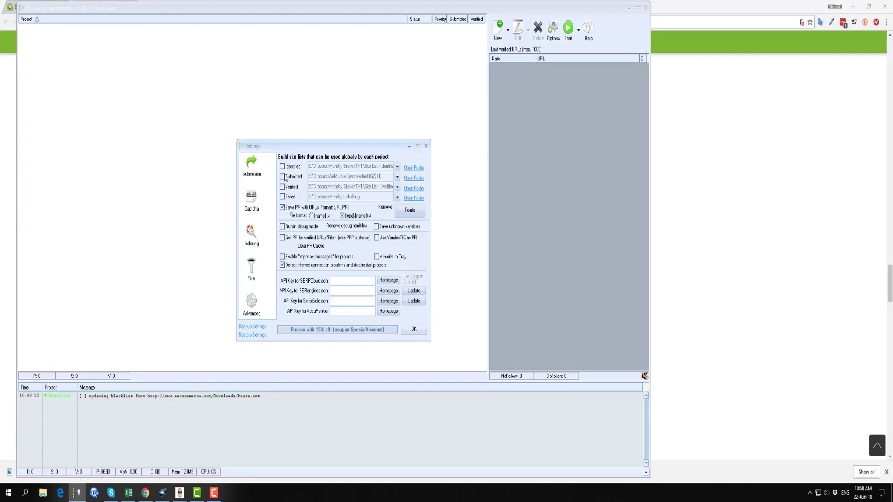
{"action": "left_click", "coordinate": [416, 332]}
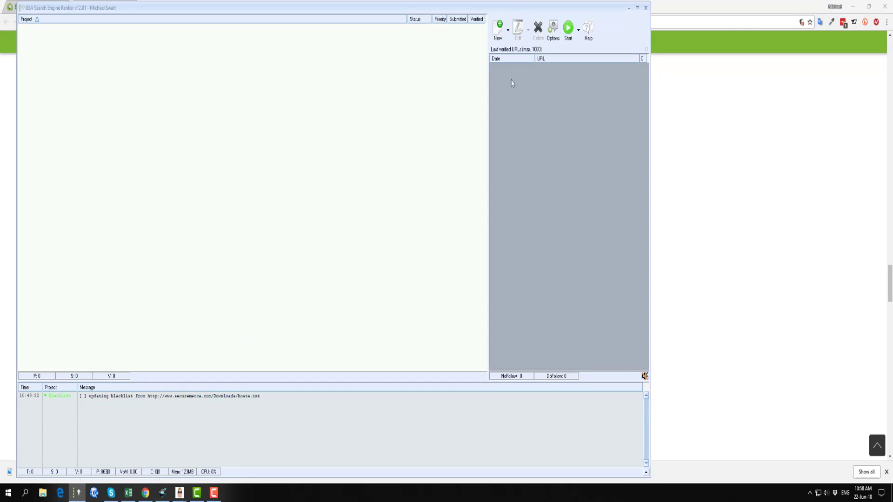
Create another new project, uncheck all its search engines, and enable using URLs from global site lists
{"action": "left_click", "coordinate": [499, 37]}
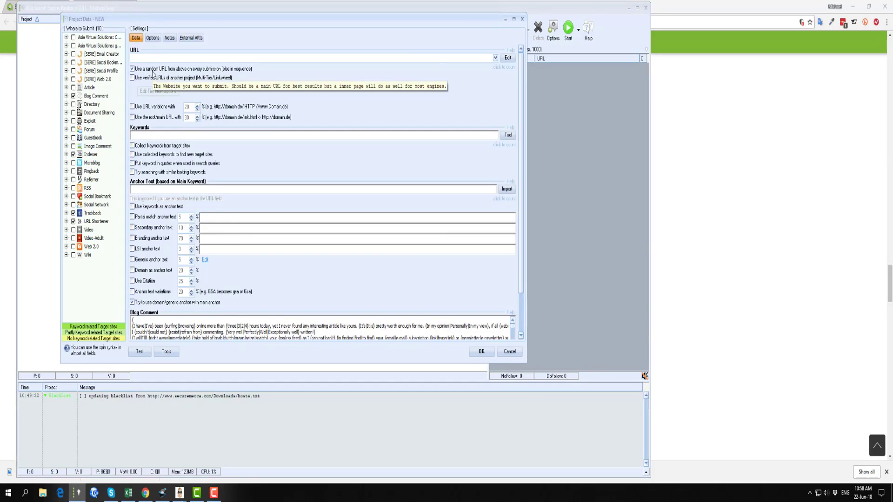
{"action": "left_click", "coordinate": [152, 38]}
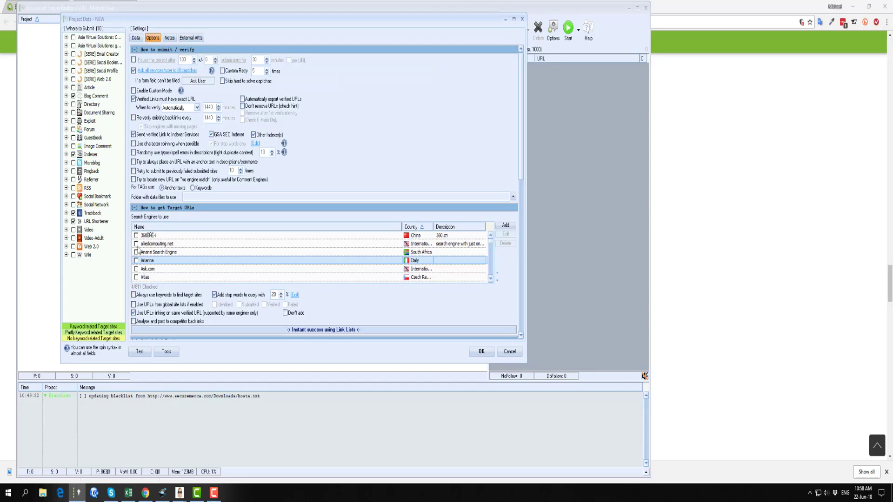
{"action": "right_click", "coordinate": [199, 247]}
{"action": "left_click", "coordinate": [233, 261]}
{"action": "left_click", "coordinate": [134, 305]}
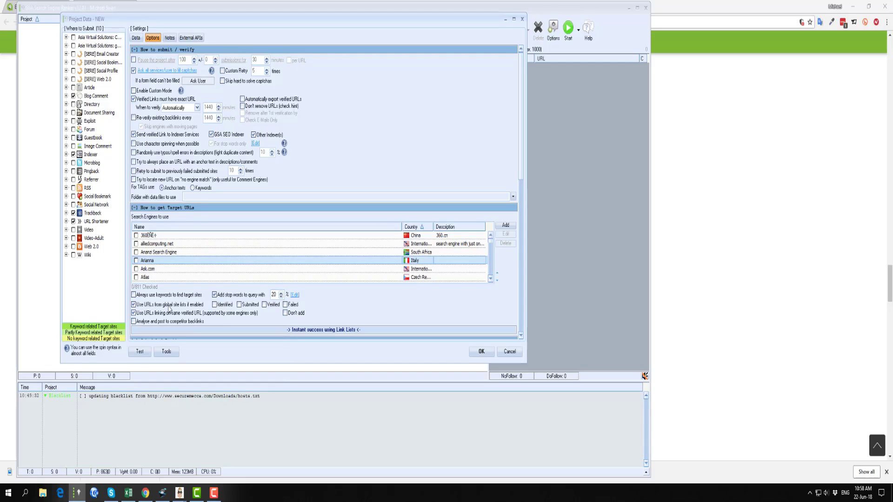
Try selecting the Identified and Verified lists, clear both, select Submitted instead, and discard the project
{"action": "left_click", "coordinate": [215, 305]}
{"action": "left_click", "coordinate": [264, 305]}
{"action": "left_click", "coordinate": [265, 305]}
{"action": "left_click", "coordinate": [215, 305]}
{"action": "scroll", "coordinate": [361, 295], "scroll_direction": "down", "scroll_amount": 10}
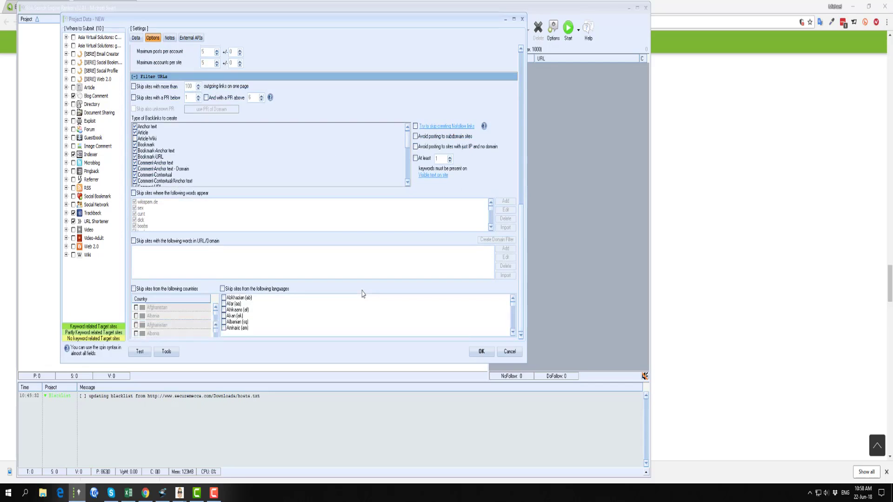
{"action": "scroll", "coordinate": [247, 253], "scroll_direction": "up", "scroll_amount": 5}
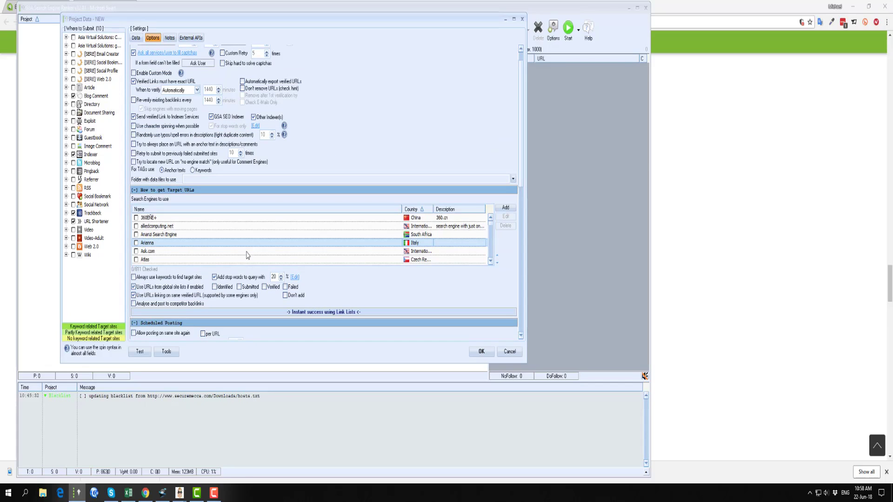
{"action": "scroll", "coordinate": [247, 254], "scroll_direction": "down", "scroll_amount": 5}
{"action": "scroll", "coordinate": [247, 254], "scroll_direction": "up", "scroll_amount": 5}
{"action": "left_click", "coordinate": [239, 287]}
{"action": "left_click", "coordinate": [510, 352]}
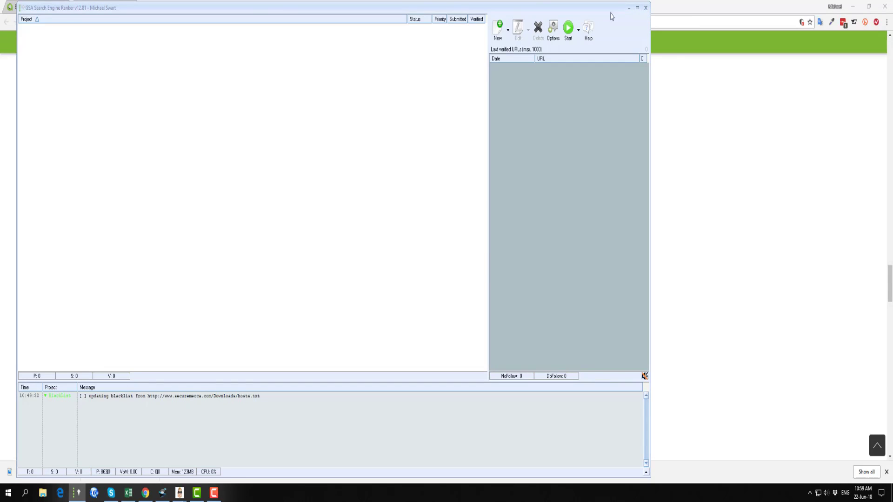
Switch back to the article in the browser and go to the section on setting projects to use the global site list
{"action": "left_click", "coordinate": [629, 8]}
{"action": "scroll", "coordinate": [144, 249], "scroll_direction": "down", "scroll_amount": 7}
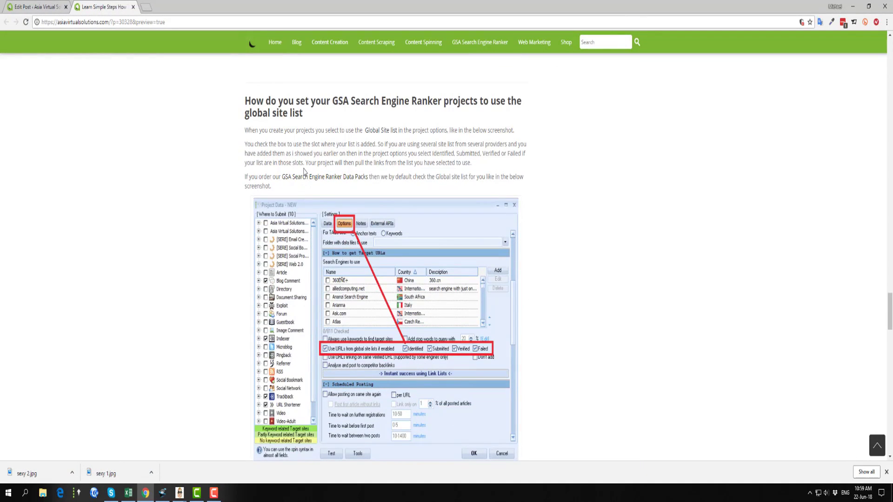
Review the article's global site list project settings, the comparison of target URLs with the global site list, and the closing section
{"action": "scroll", "coordinate": [223, 235], "scroll_direction": "down", "scroll_amount": 1}
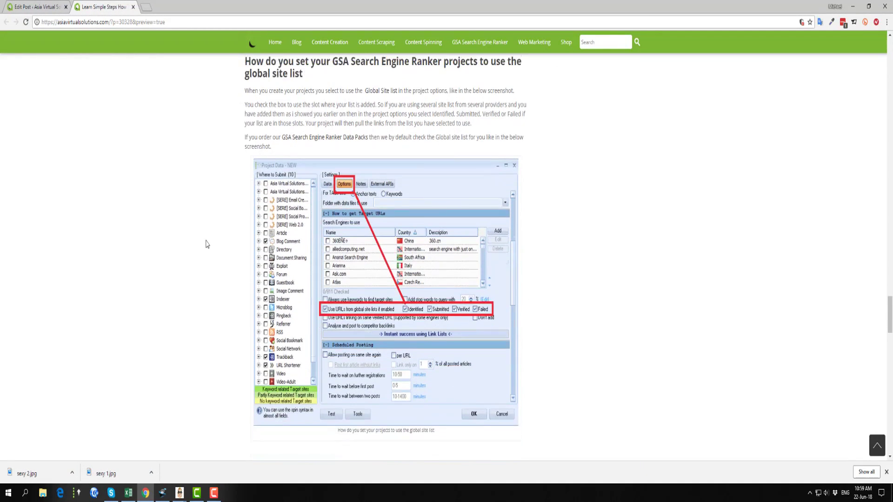
{"action": "scroll", "coordinate": [150, 257], "scroll_direction": "down", "scroll_amount": 1}
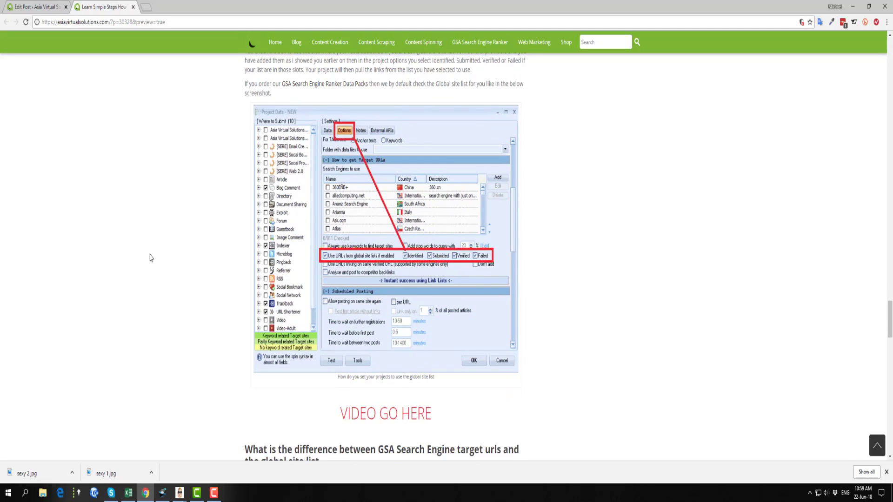
{"action": "scroll", "coordinate": [150, 258], "scroll_direction": "down", "scroll_amount": 3}
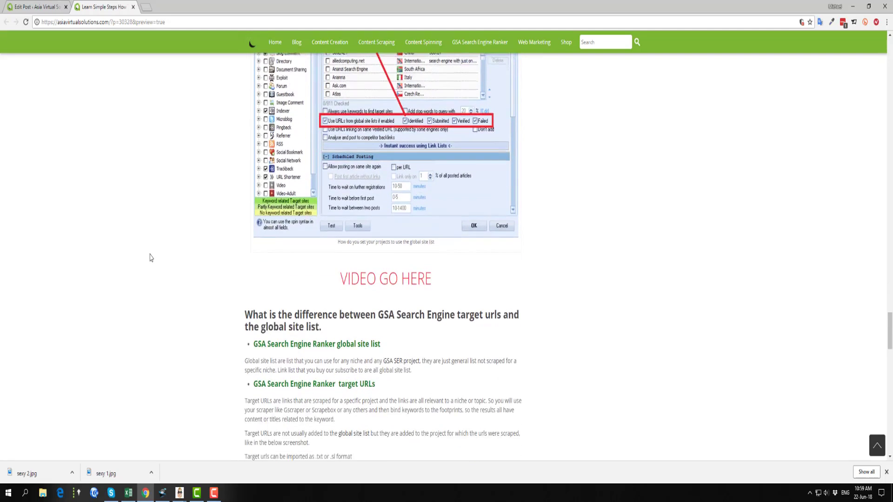
{"action": "scroll", "coordinate": [150, 257], "scroll_direction": "up", "scroll_amount": 5}
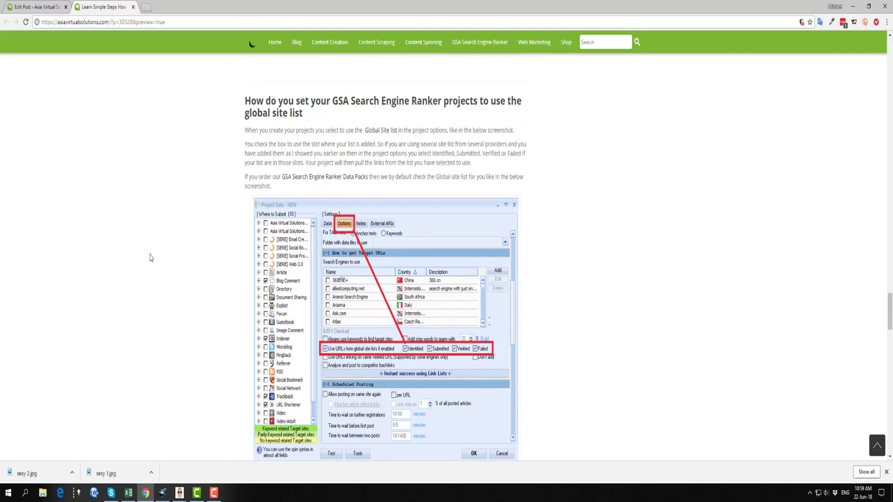
{"action": "scroll", "coordinate": [150, 257], "scroll_direction": "down", "scroll_amount": 5}
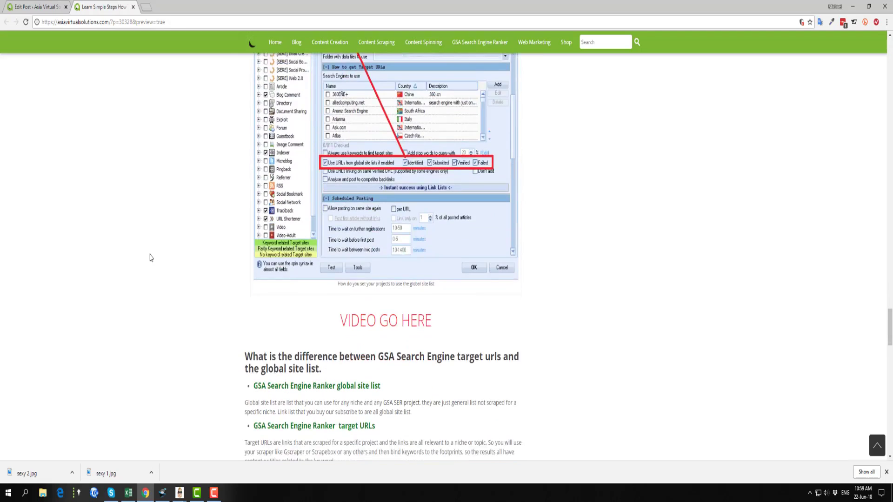
{"action": "scroll", "coordinate": [190, 268], "scroll_direction": "down", "scroll_amount": 4}
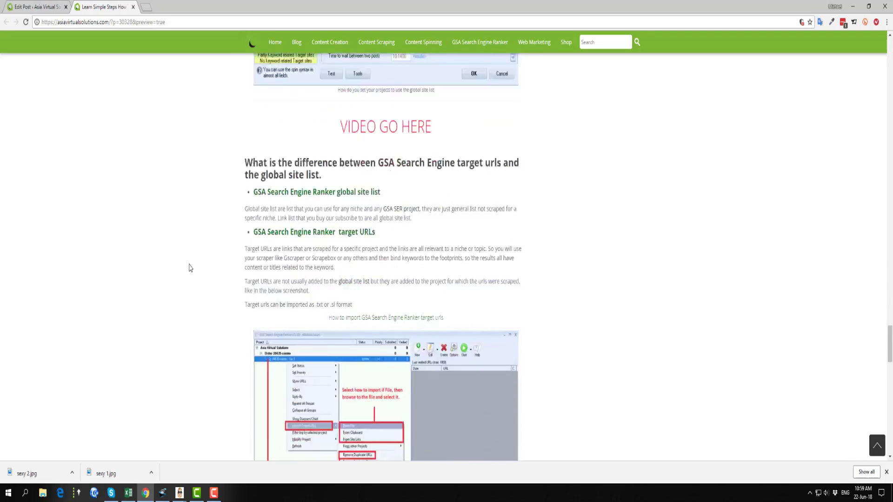
{"action": "scroll", "coordinate": [189, 268], "scroll_direction": "up", "scroll_amount": 2}
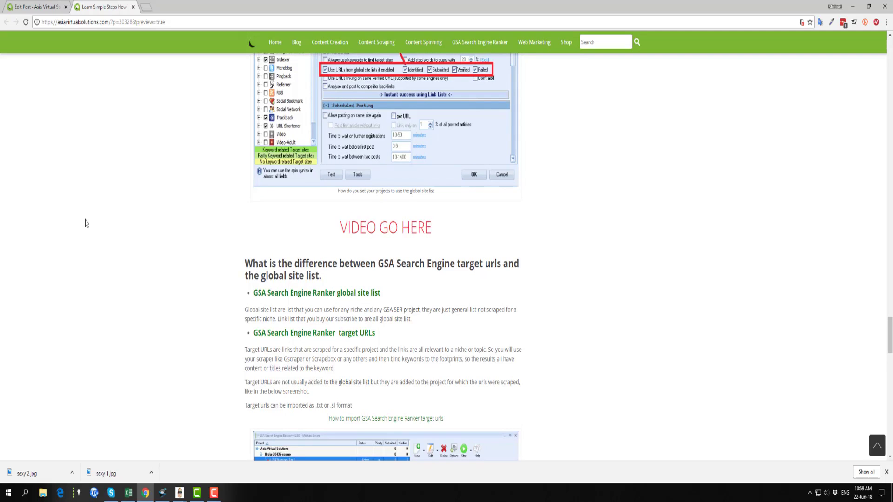
{"action": "scroll", "coordinate": [85, 222], "scroll_direction": "down", "scroll_amount": 8}
{"action": "scroll", "coordinate": [85, 223], "scroll_direction": "down", "scroll_amount": 3}
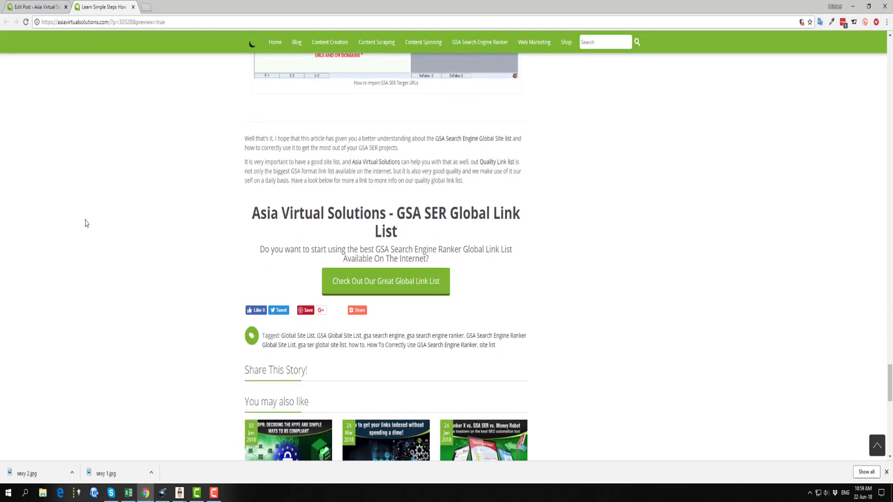
{"action": "scroll", "coordinate": [85, 224], "scroll_direction": "up", "scroll_amount": 15}
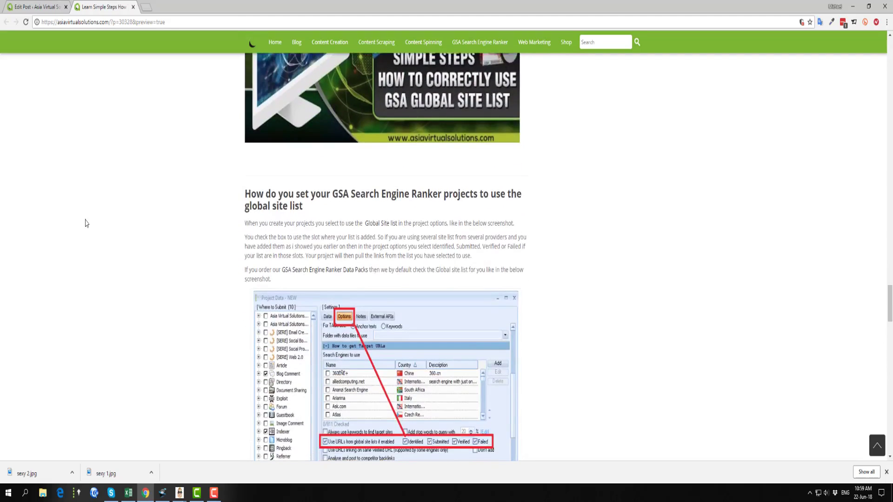
{"action": "scroll", "coordinate": [85, 223], "scroll_direction": "down", "scroll_amount": 3}
{"action": "scroll", "coordinate": [85, 223], "scroll_direction": "down", "scroll_amount": 1}
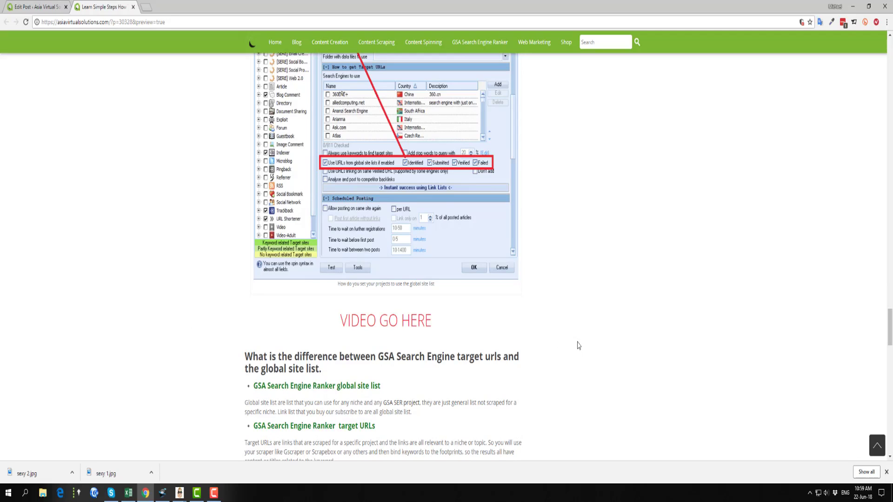
{"action": "scroll", "coordinate": [579, 345], "scroll_direction": "up", "scroll_amount": 1}
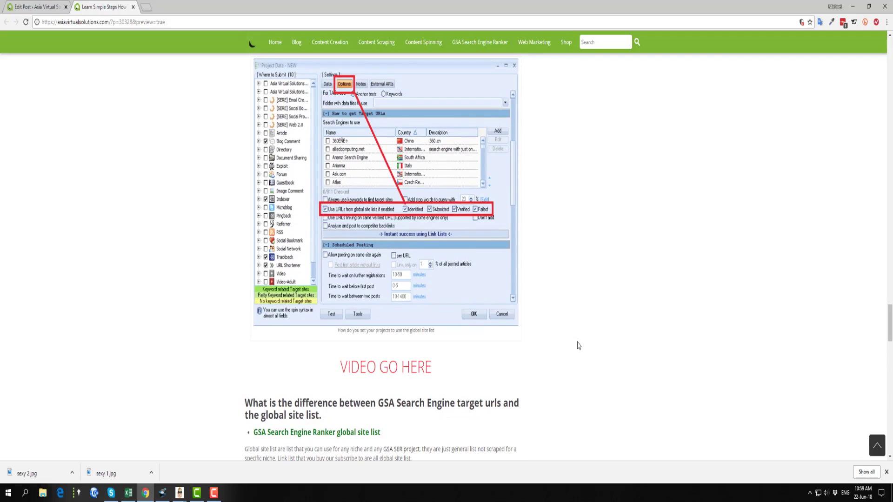